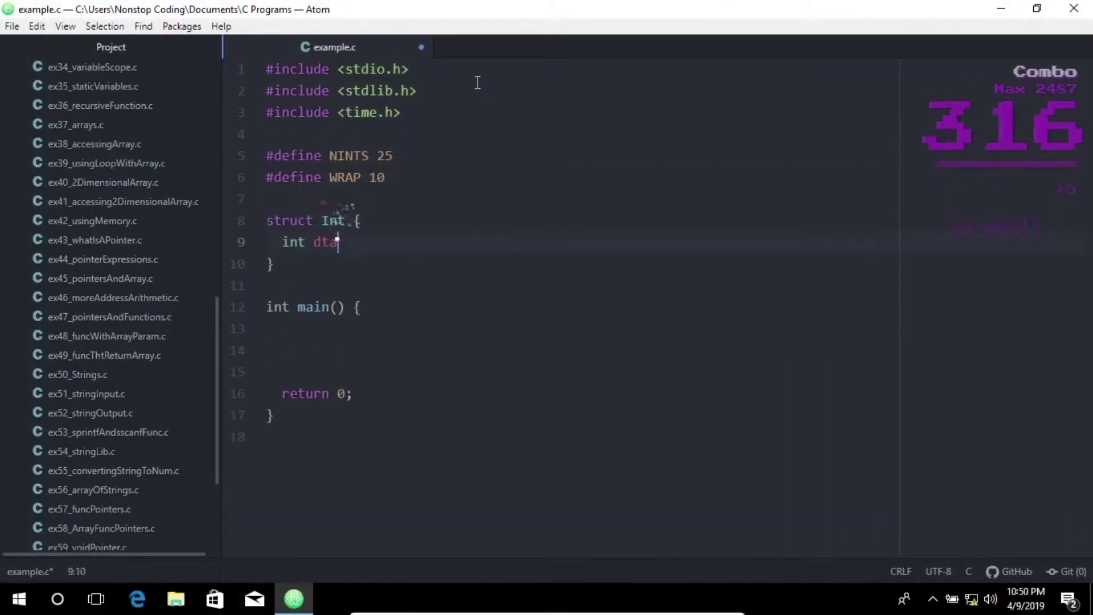
- Write the node struct, typedefs, insert prototype and main's insertion loop with printf
{"action": "key", "text": "BackSpace"}
{"action": "key", "text": "BackSpace"}
{"action": "type", "text": "ata; struct Int *next;"}
{"action": "key", "text": "Down"}
{"action": "key", "text": "End"}
{"action": "type", "text": ";"}
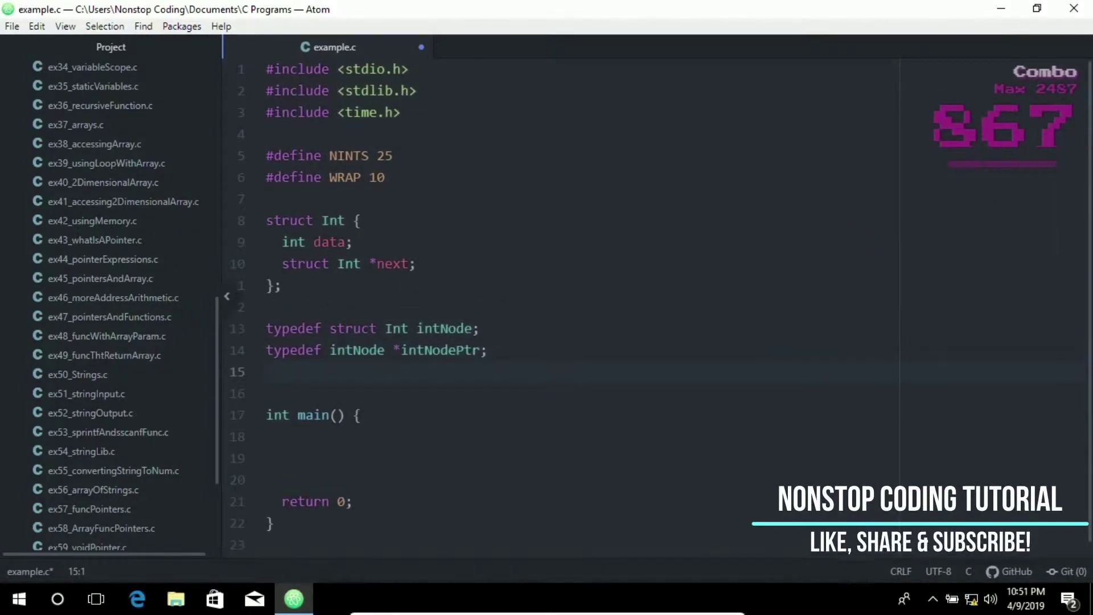
{"action": "type", "text": "  typedef struct Int intNode; typedef intNode *intNodePtr;  void print(List(intNodePtr head); int dice(void); int doSum(intNodePtr head); void insert(intNodePtr * hea"}
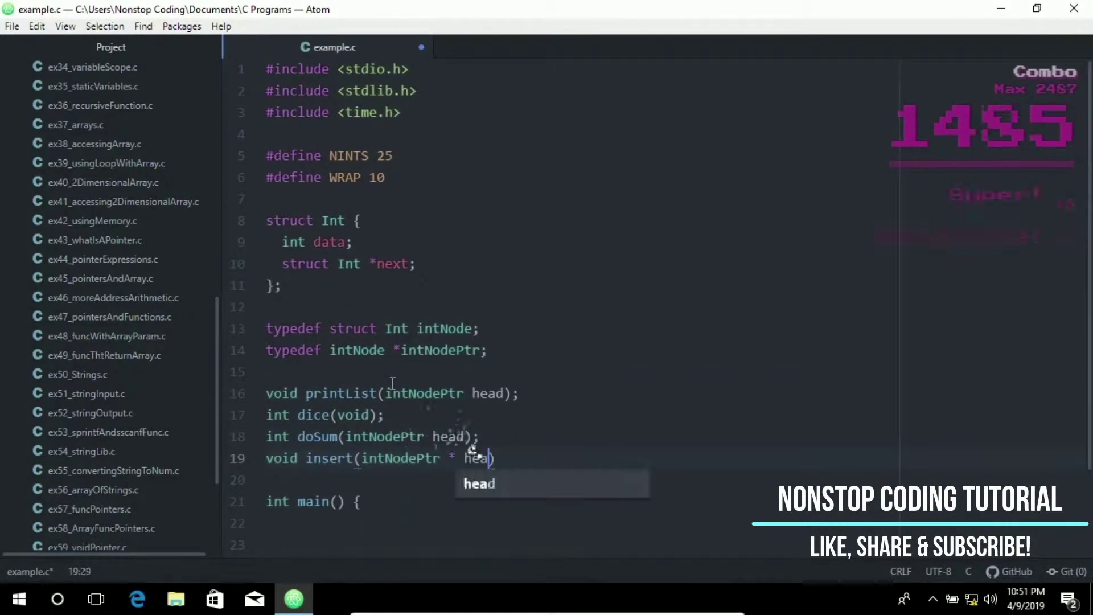
{"action": "type", "text": "d, int x);"}
{"action": "key", "text": "Down"}
{"action": "key", "text": "Down"}
{"action": "key", "text": "Down"}
{"action": "type", "text": "int integers[NINTS] = {0}; intNodePtr list1 = NULL; int i sum = 0;  srand(time(NULL));  printf("}
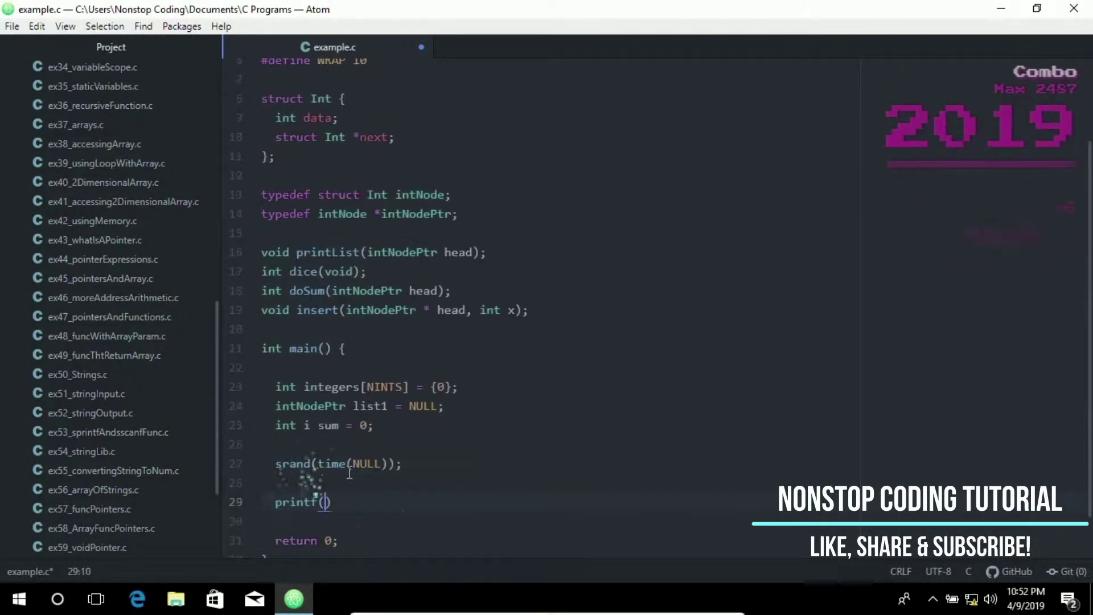
{"action": "type", "text": "\"Unsorted data:\\n\"); for(i = 0; i < NINTS; i++){ insert(&list1, integers[i]);"}
{"action": "key", "text": "Down"}
{"action": "key", "text": "End"}
{"action": "key", "text": "Return"}
{"action": "type", "text": "pri"}
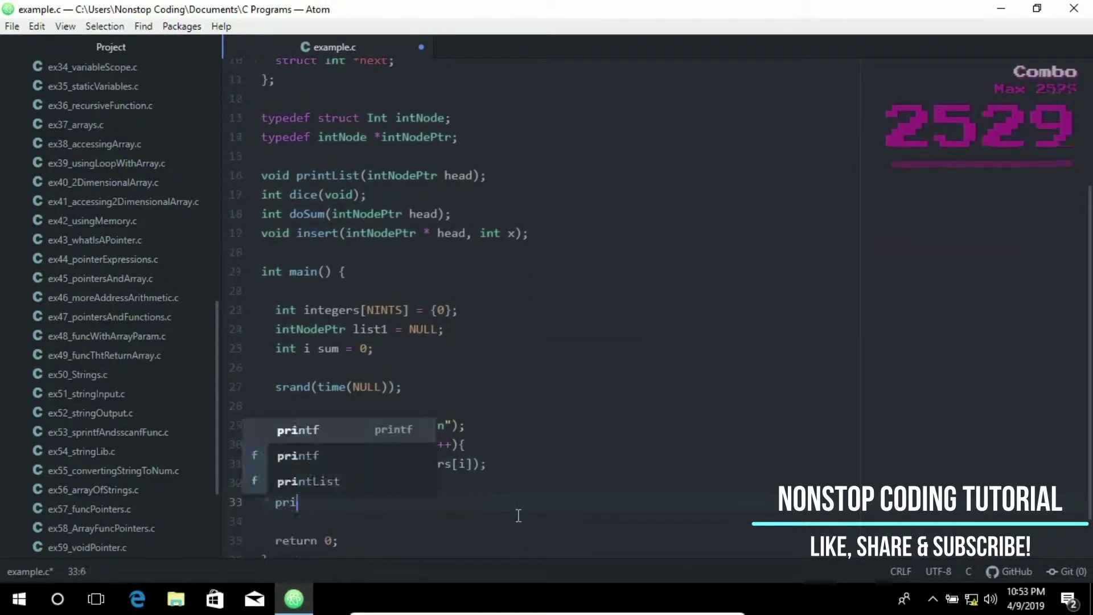
{"action": "type", "text": "ntList(list1);    sum = doSum(list1);   printf(\"Sum = %d\\nMean = %.2f\\n\", sum, ((float) sum) / NINTS);"}
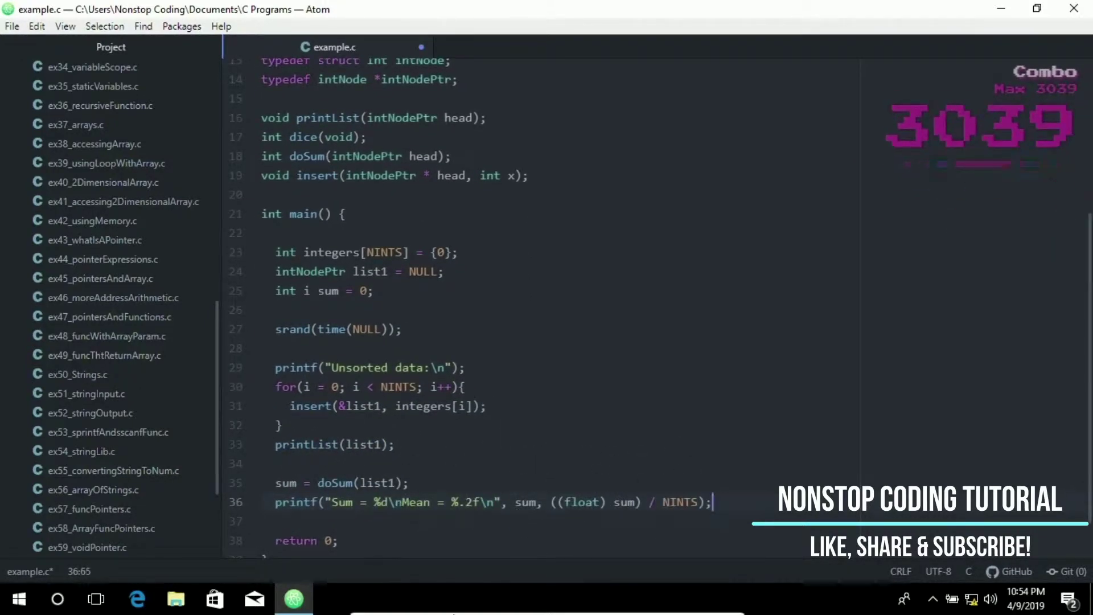
- Define the insert function with its while loop, previous check and else branch
{"action": "key", "text": "Down"}
{"action": "key", "text": "Down"}
{"action": "key", "text": "Down"}
{"action": "key", "text": "End"}
{"action": "key", "text": "Return"}
{"action": "type", "text": "void insert(intNodePtr * s, int x){ intNodePtr new; intNodePtr previous; intNodePtr current;  new = malloc(size)"}
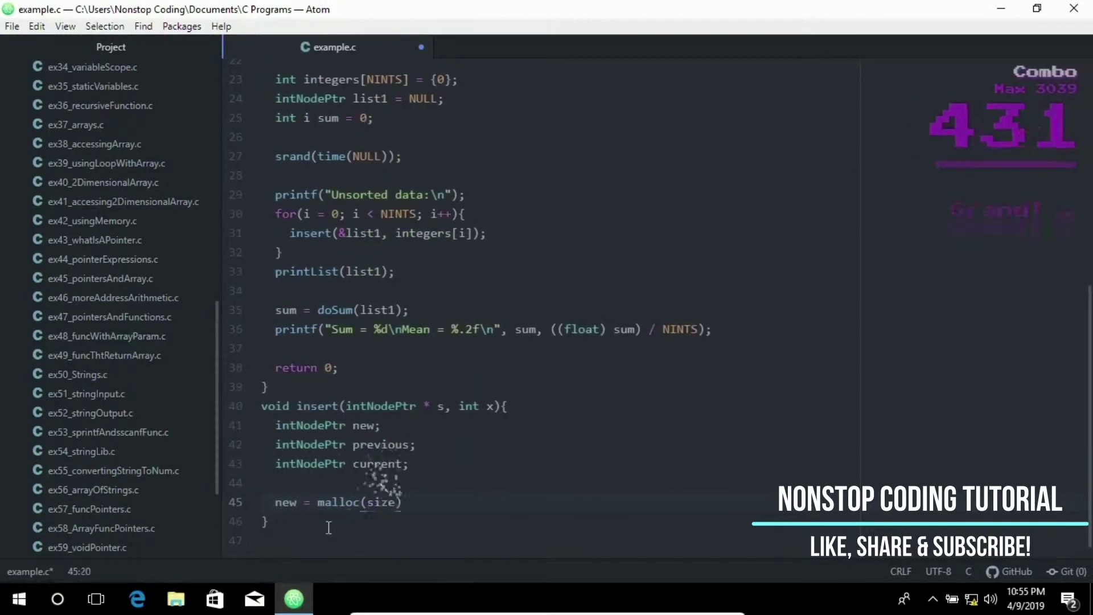
{"action": "type", "text": "of(intNodePtr)); if(new != NULL){ new -> data = x; new -> next = NULL; previous = NULL; current = *s;  while(current != NULL && x "}
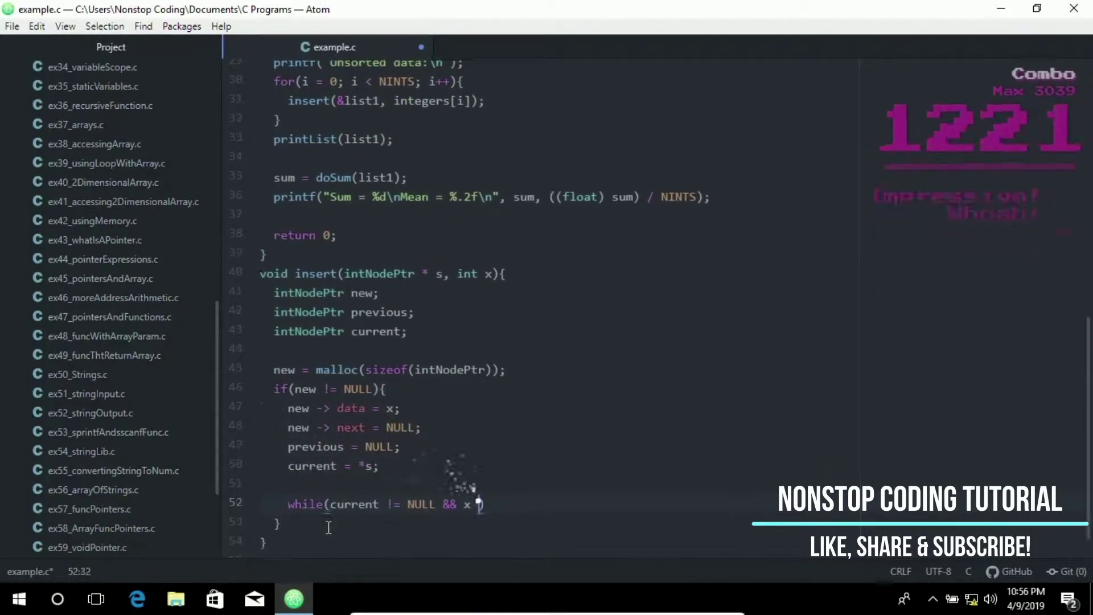
{"action": "type", "text": "> current->data){ previous = current; current = current->next;"}
{"action": "key", "text": "Down"}
{"action": "key", "text": "Return"}
{"action": "type", "text": "if(previous == NULL){"}
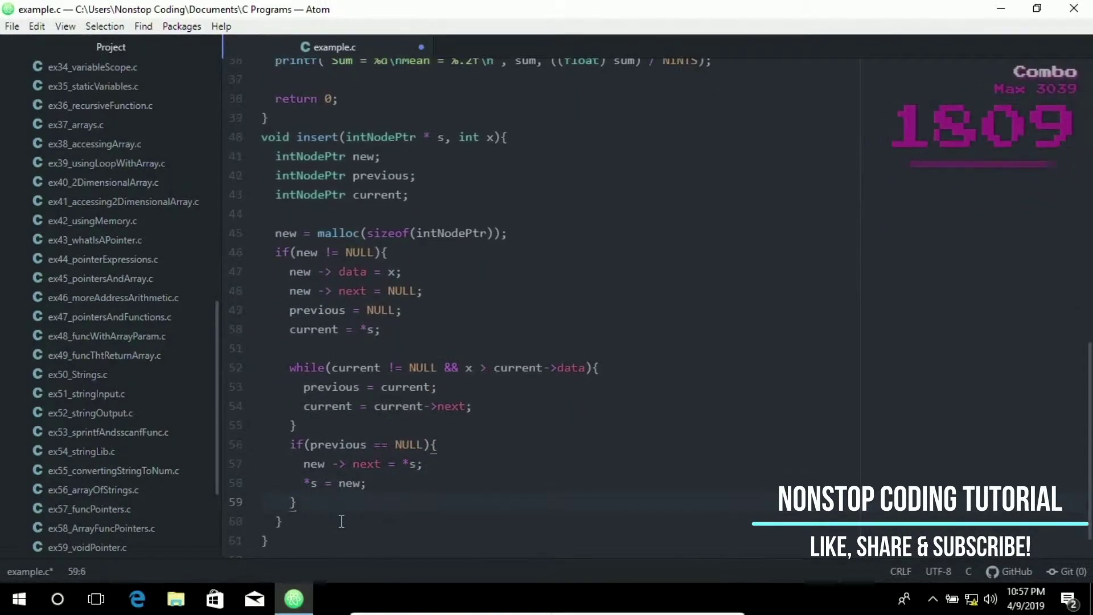
{"action": "type", "text": "       new -> next = *s;       *s = new;     } else {       previous -> next = new;       new -> next = current;"}
{"action": "key", "text": "Down"}
{"action": "key", "text": "Down"}
{"action": "type", "text": "else {     printf(\"%d not inserted. No memory available.\\n\", x"}
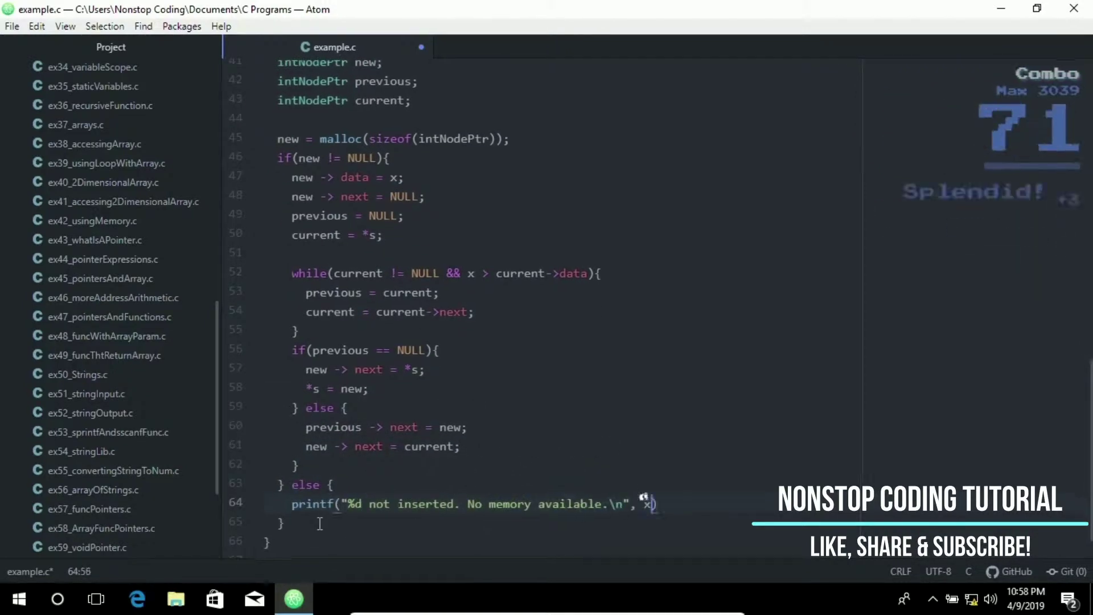
{"action": "type", "text": ");"}
- Add the doSum and printList function definitions and begin a dice function
{"action": "key", "text": "Down"}
{"action": "key", "text": "Down"}
{"action": "type", "text": "int doSum(intNodePtr head){ intNodePtr current = head; int sum = 0;  while(current -> next != NULL){ sum += current "}
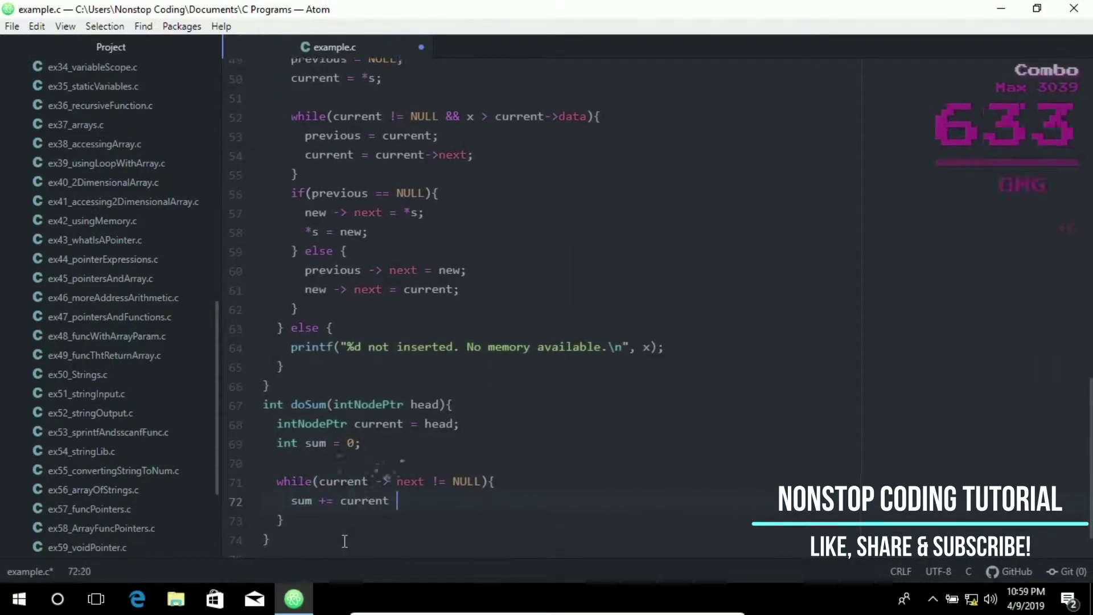
{"action": "type", "text": "-> data; current = current -> next; return sum;"}
{"action": "key", "text": "Down"}
{"action": "key", "text": "Return"}
{"action": "type", "text": "void printList(intNodePtr"}
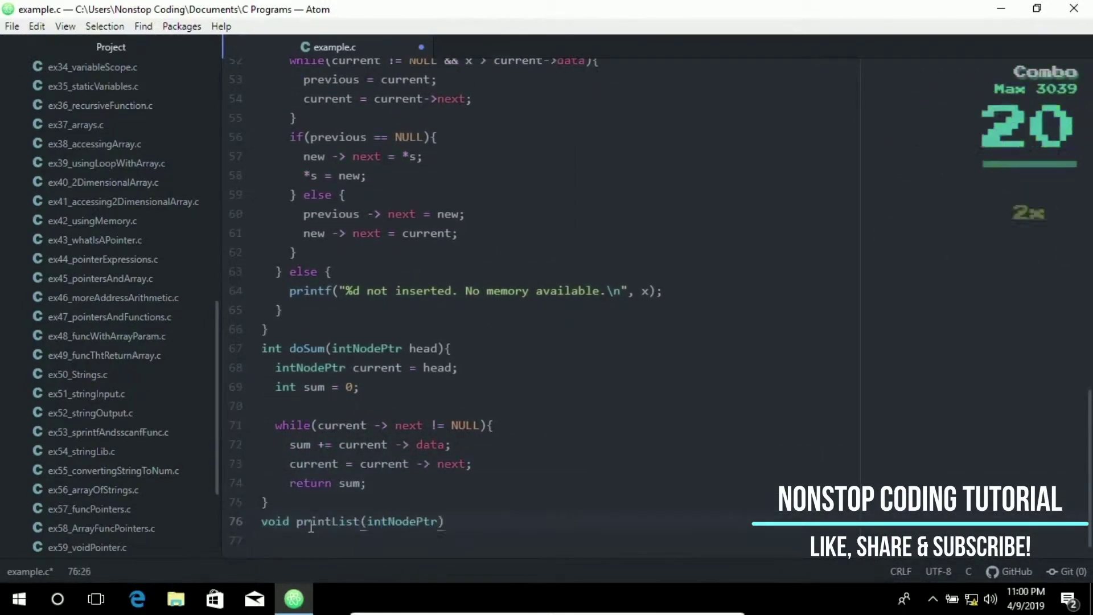
{"action": "type", "text": " head){ intNodePtr current = head; int i = 1; printf(\"Number list:\\n\"); while(current != NULL){ printf(\"%3d%s\", current -> data, i % WRAP == 0 ? \"\\n\" : \" \"); current = current -> next; i++;"}
{"action": "key", "text": "Down"}
{"action": "key", "text": "Return"}
{"action": "type", "text": "printf(\"\\n\");"}
{"action": "key", "text": "Down"}
{"action": "key", "text": "Return"}
{"action": "type", "text": "int dice(void ){ return (rand"}
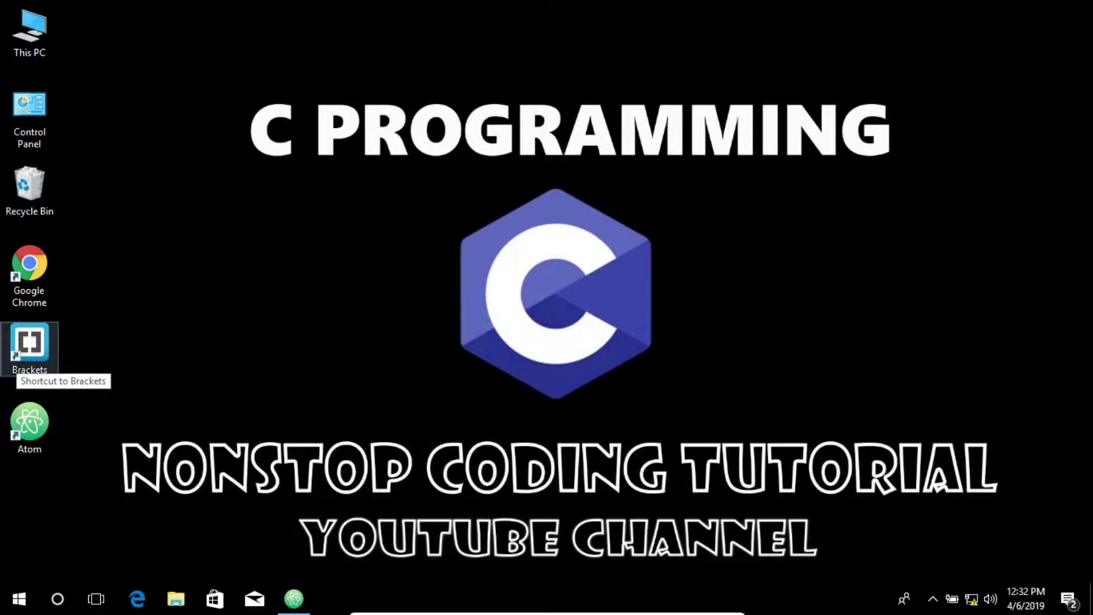
{"action": "left_click", "coordinate": [294, 598]}
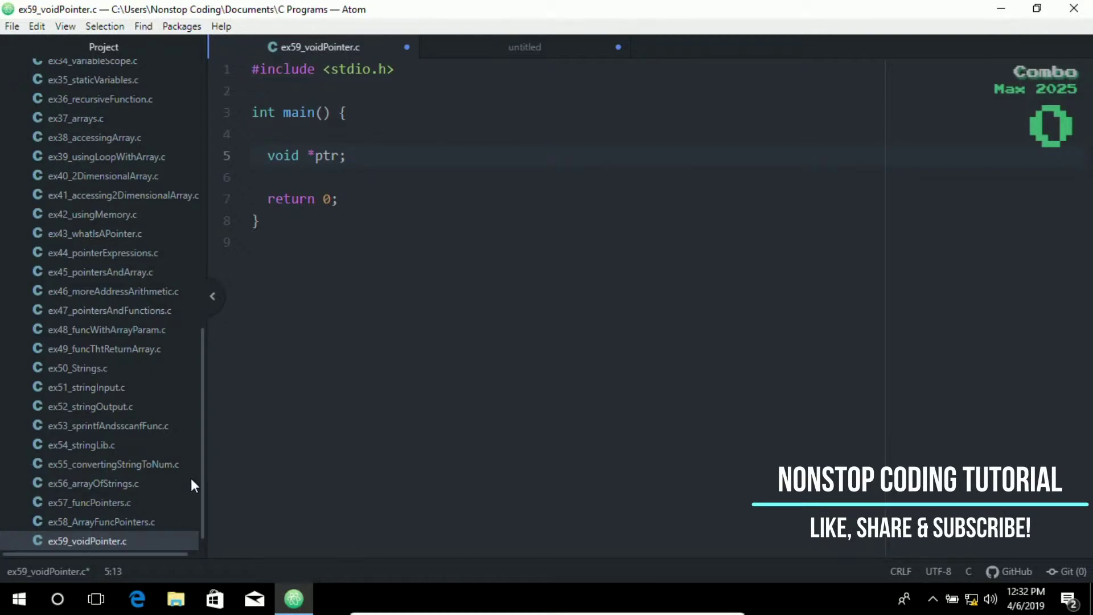
- Select the void pointer declaration on line 5 of ex59_voidPointer.c
{"action": "left_click", "coordinate": [409, 171]}
{"action": "left_click", "coordinate": [291, 155]}
{"action": "key", "text": "shift+Home"}
{"action": "key", "text": "shift+Home"}
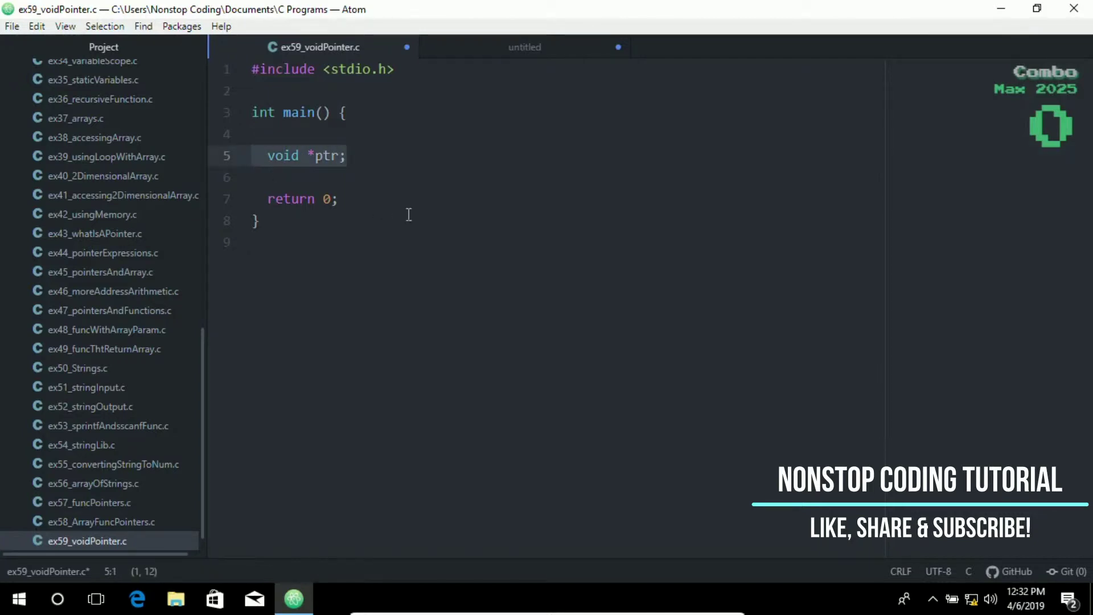
- Rewrite main's declarations as int x, float y, char c and void pointer ptr
{"action": "key", "text": "BackSpace"}
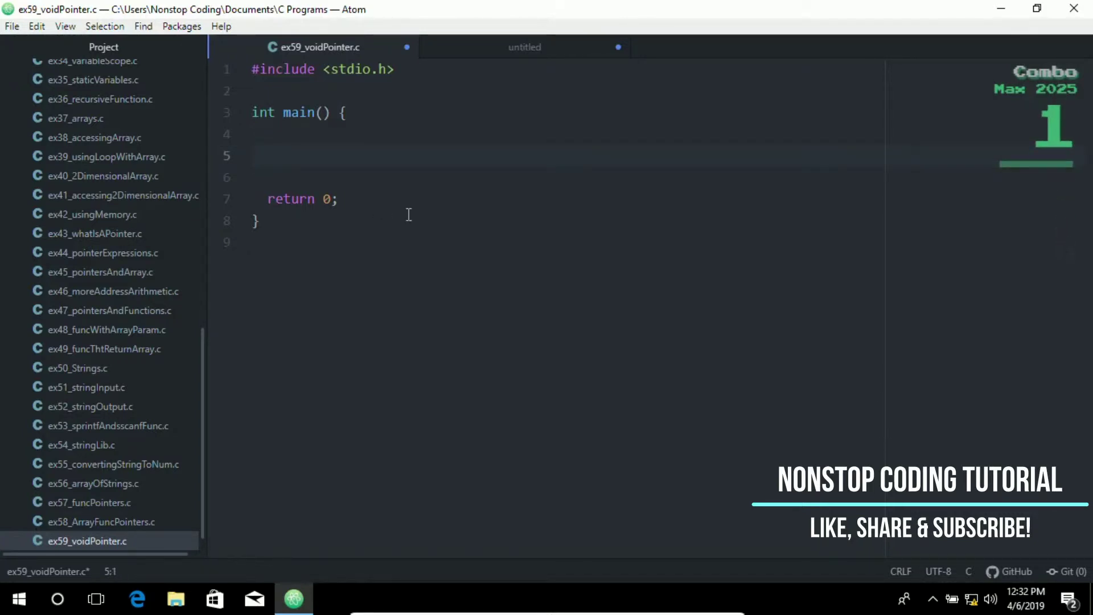
{"action": "key", "text": "Tab"}
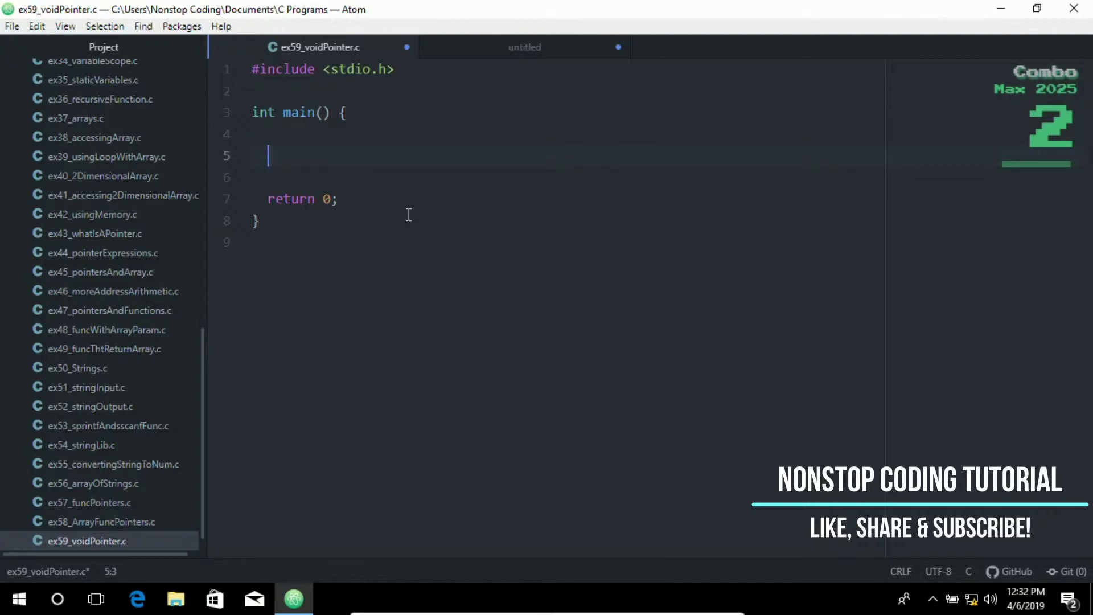
{"action": "type", "text": "int x = 3;"}
{"action": "key", "text": "BackSpace"}
{"action": "type", "text": "3;"}
{"action": "key", "text": "Return"}
{"action": "type", "text": "float"}
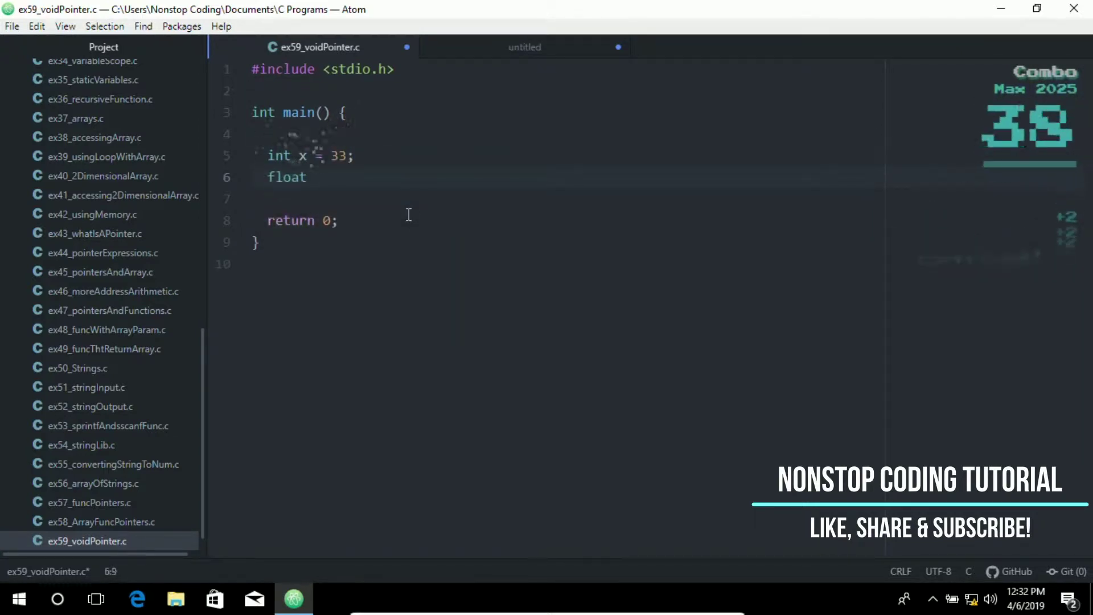
{"action": "type", "text": " y = 12.4;"}
{"action": "key", "text": "Return"}
{"action": "type", "text": "char c = 'a';"}
{"action": "key", "text": "Return"}
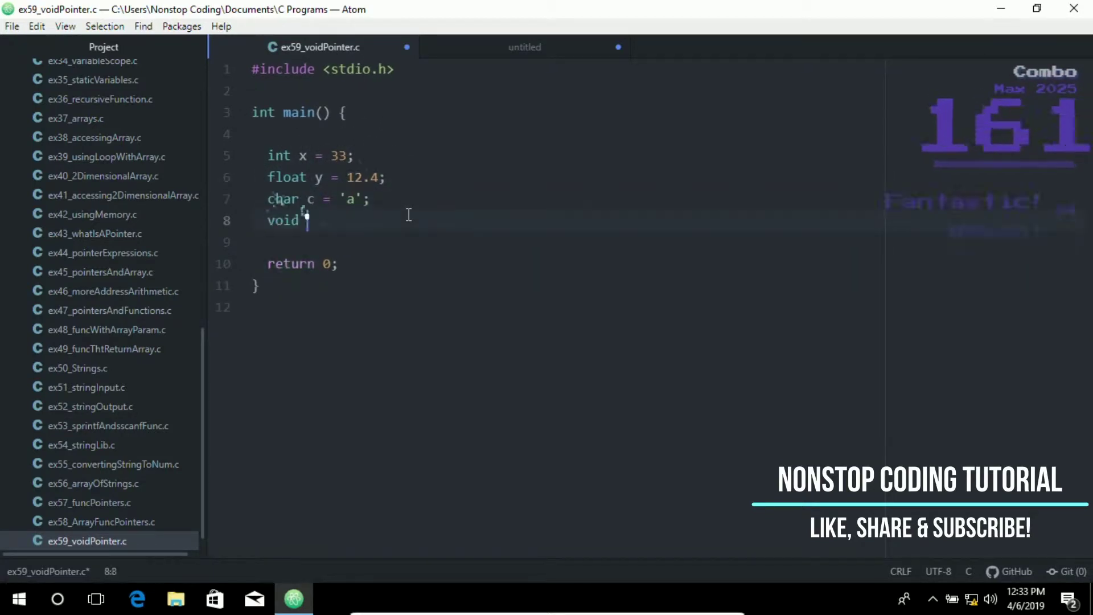
{"action": "type", "text": "void *ptr;"}
{"action": "type", "text": "printf(\"void ptr"}
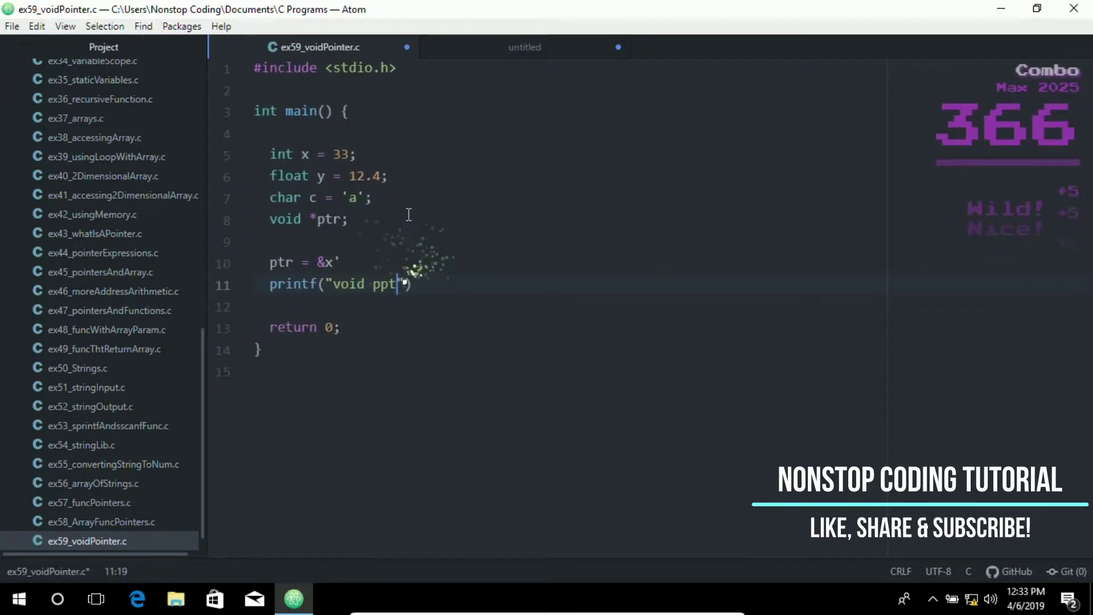
{"action": "type", "text": " points to %d\\n\", *((int *)ptr"}
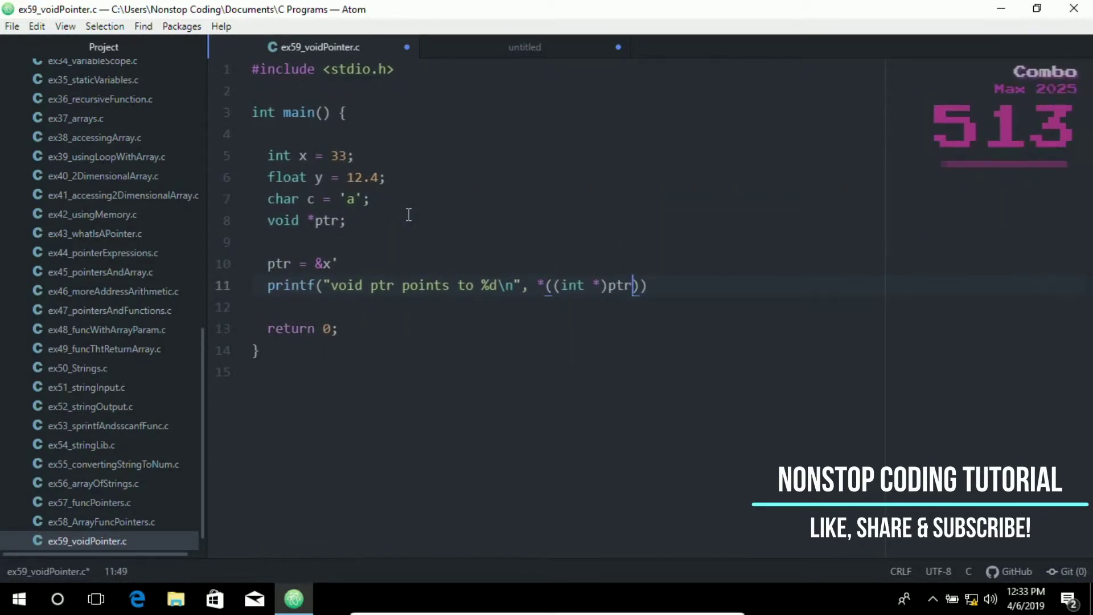
{"action": "type", "text": "));"}
- Point ptr at x, y and c, printing each through int, float and char casts
{"action": "key", "text": "Return"}
{"action": "type", "text": "ptr = &y;"}
{"action": "key", "text": "Return"}
{"action": "type", "text": "printf(\""}
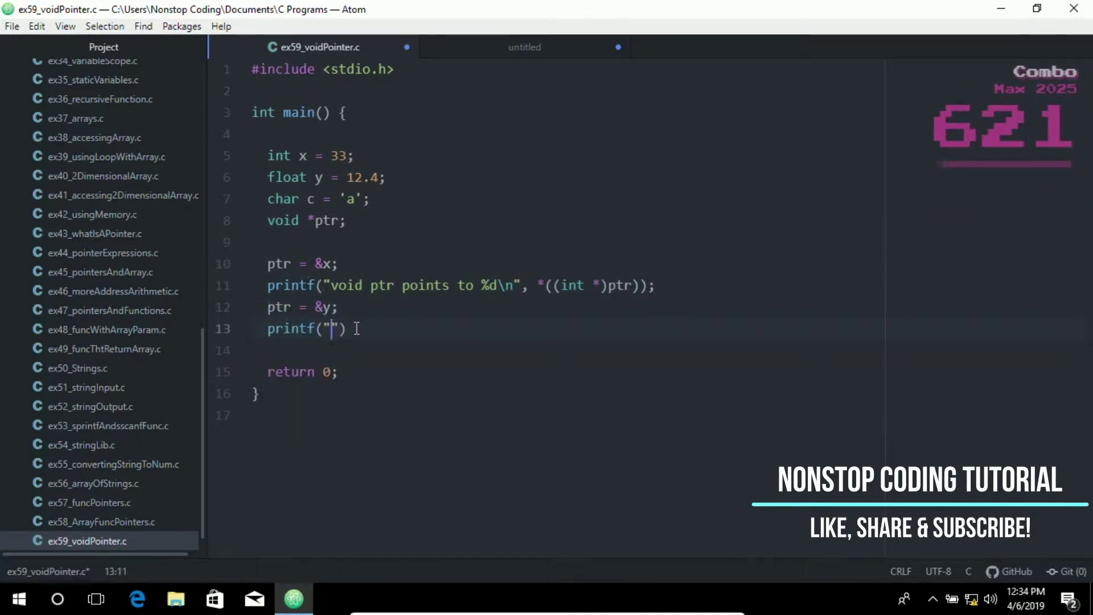
{"action": "type", "text": "void ptr points to %f\\n\", *((float *"}
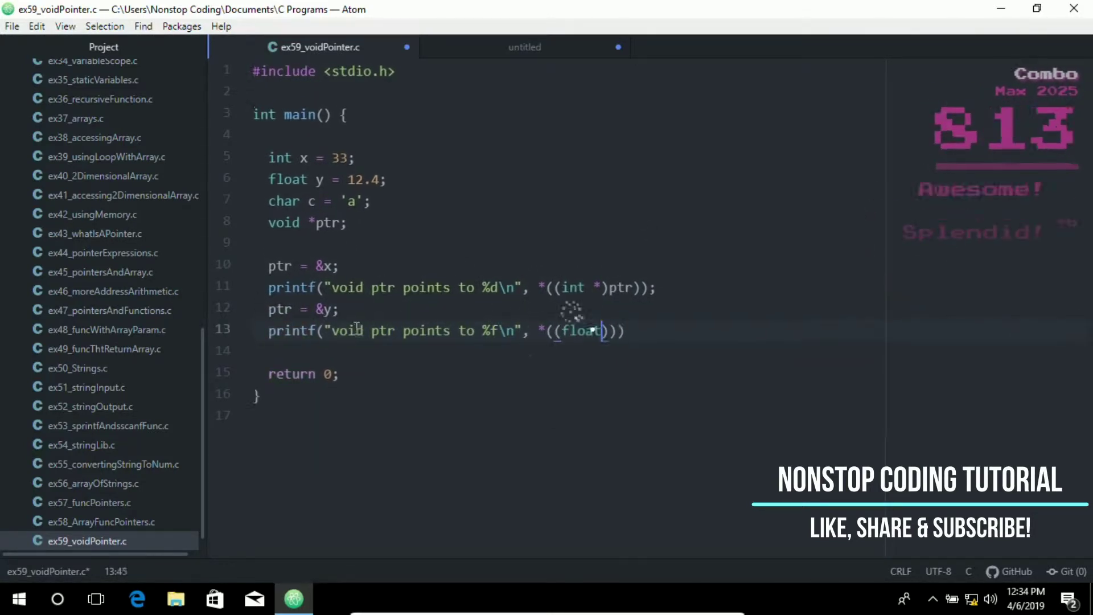
{"action": "type", "text": ")ptr));"}
{"action": "key", "text": "Return"}
{"action": "type", "text": "ptr = &c;"}
{"action": "key", "text": "Return"}
{"action": "type", "text": "pr"}
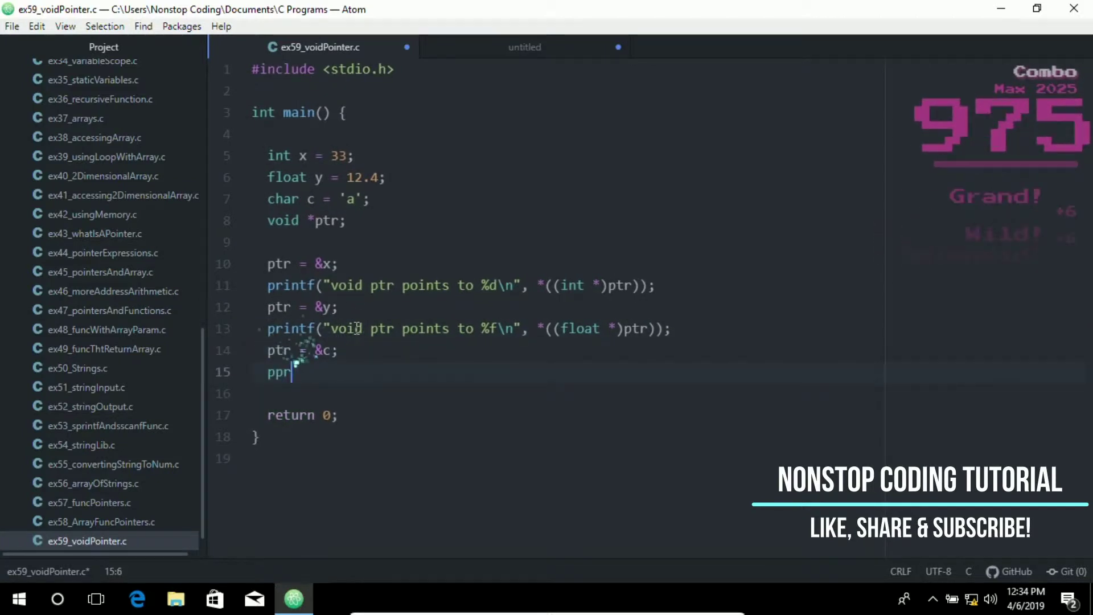
{"action": "type", "text": "intf(\"void ptr points to %c\\n\", *"}
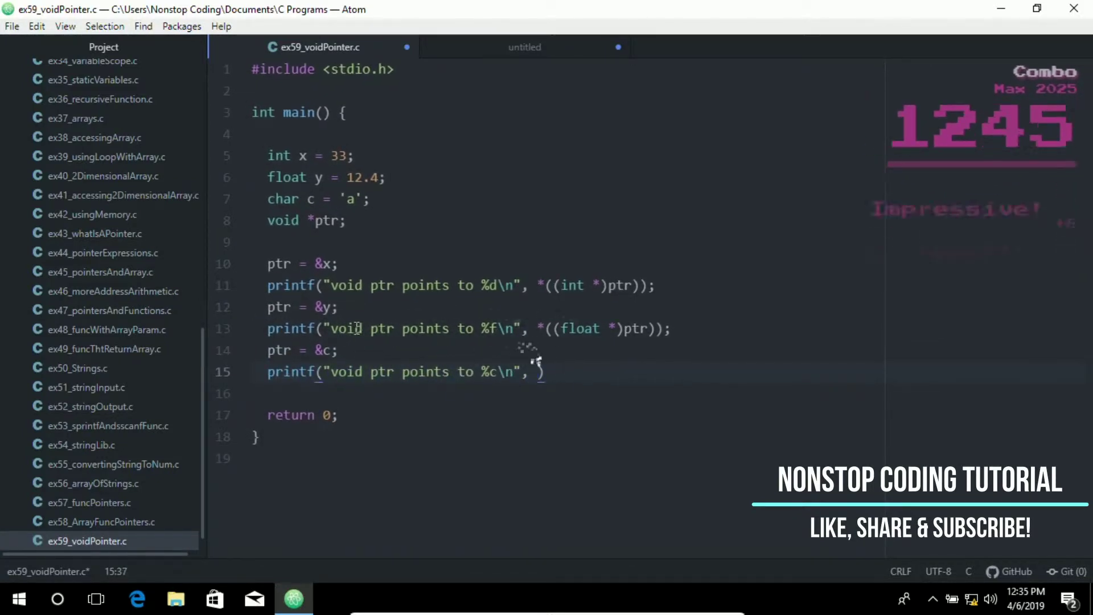
{"action": "type", "text": "((char *)ptr));"}
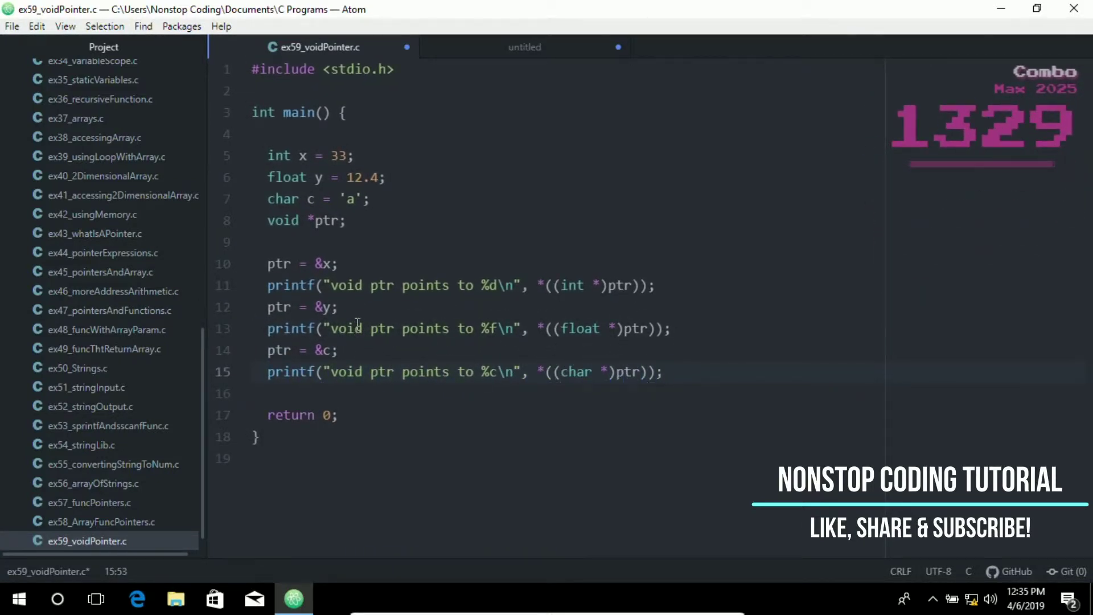
- Review the code by selecting and deselecting lines 5 through 15
{"action": "left_click", "coordinate": [468, 314]}
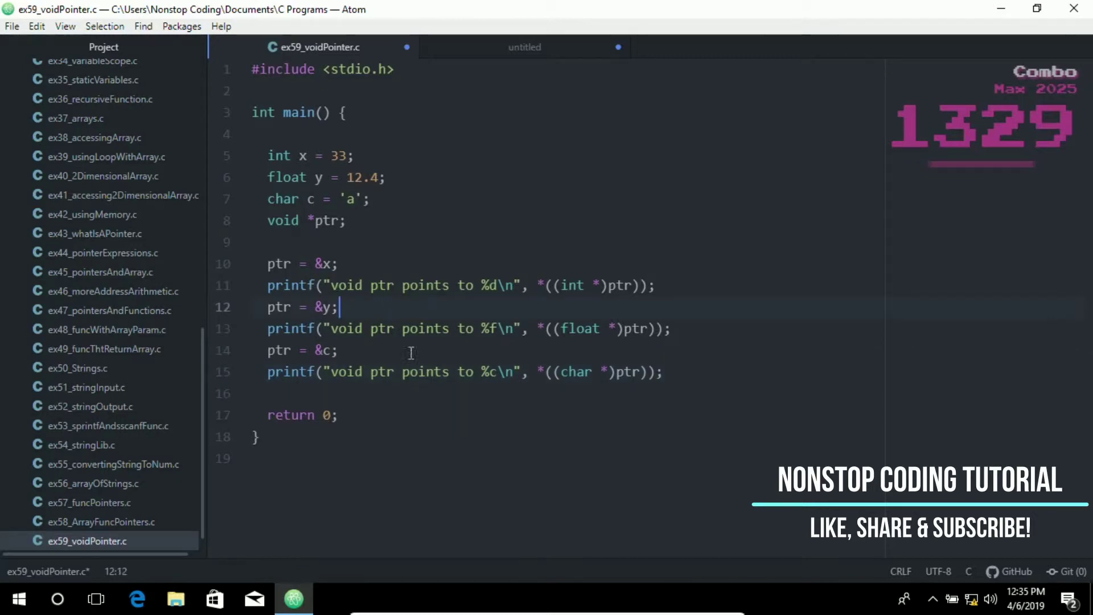
{"action": "left_click_drag", "start_coordinate": [666, 372], "coordinate": [222, 158]}
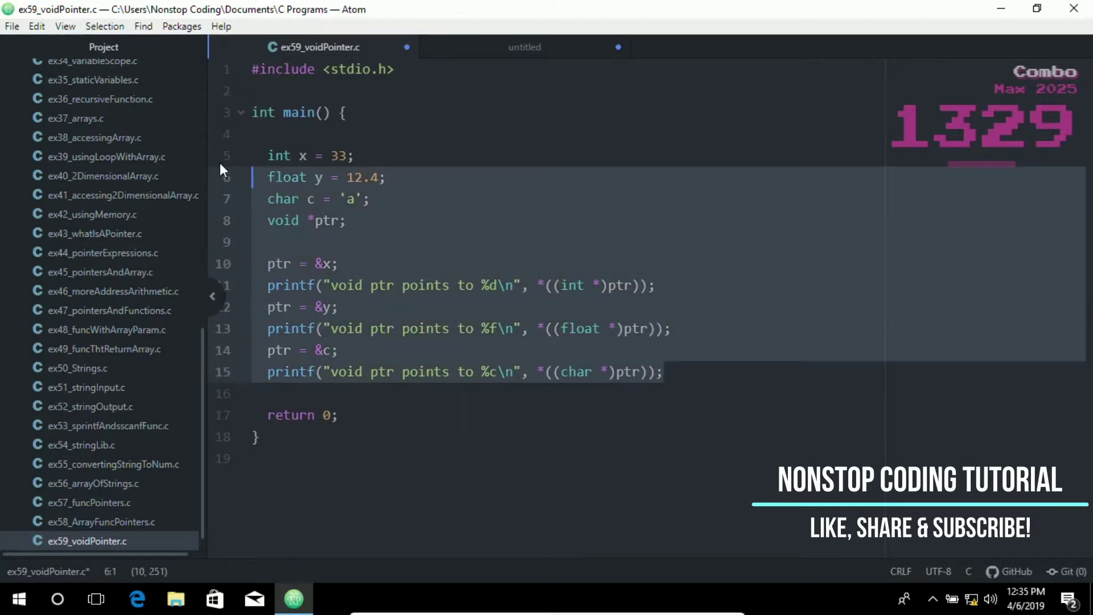
{"action": "left_click", "coordinate": [447, 285]}
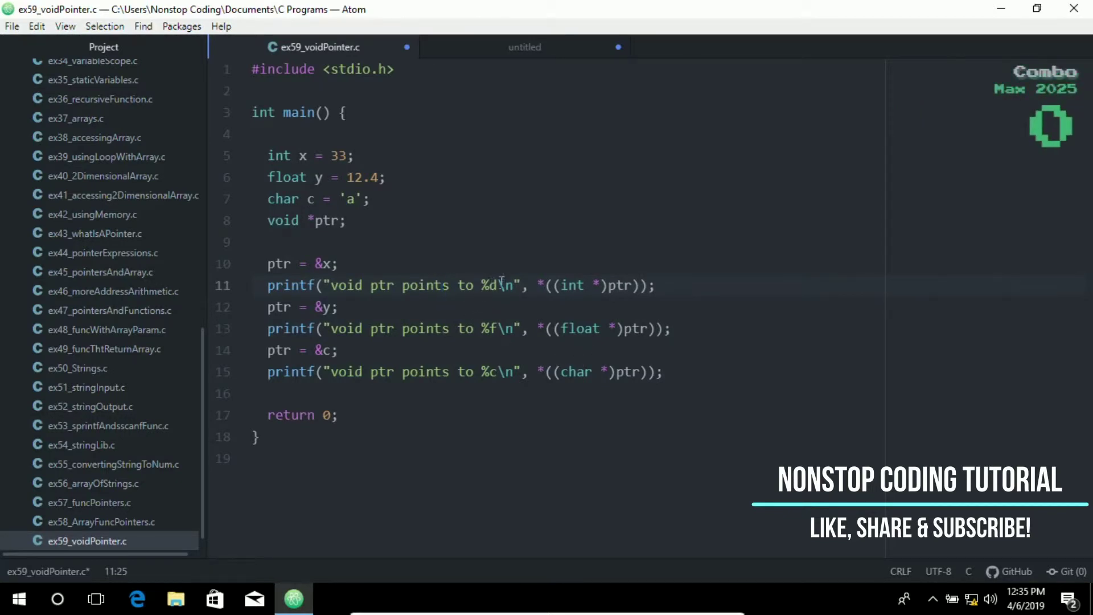
{"action": "left_click", "coordinate": [523, 263]}
- Compile and run ex59_voidPointer.c from the Project tree and reposition the output window
{"action": "right_click", "coordinate": [124, 540]}
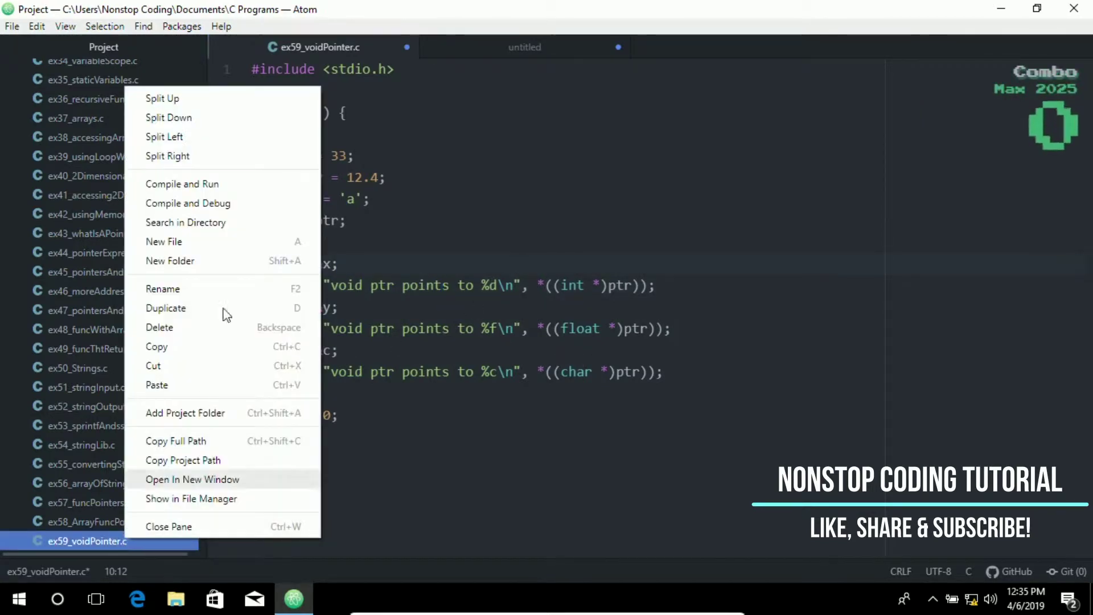
{"action": "left_click", "coordinate": [205, 184]}
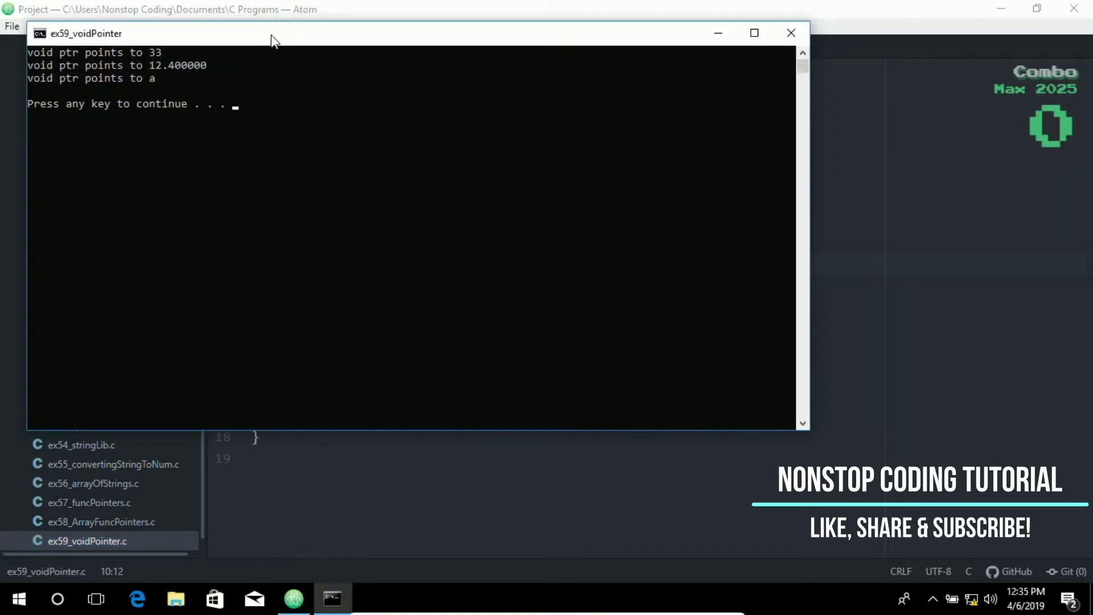
{"action": "left_click_drag", "start_coordinate": [274, 37], "coordinate": [429, 222]}
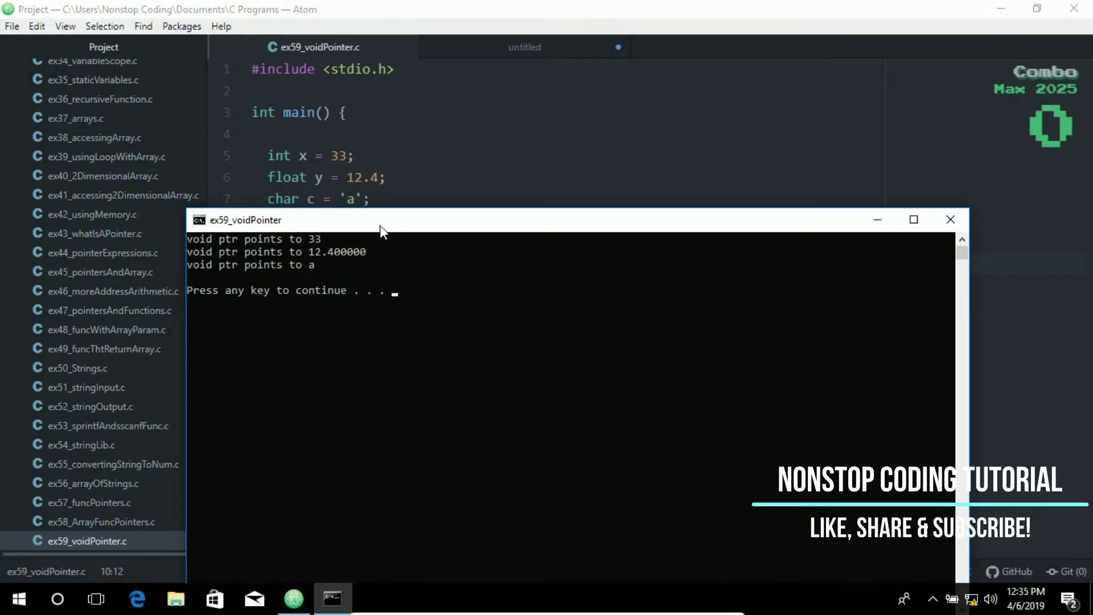
- Close the console showing 33, 12.400000 and a, then return to Atom
{"action": "left_click_drag", "start_coordinate": [380, 225], "coordinate": [418, 265]}
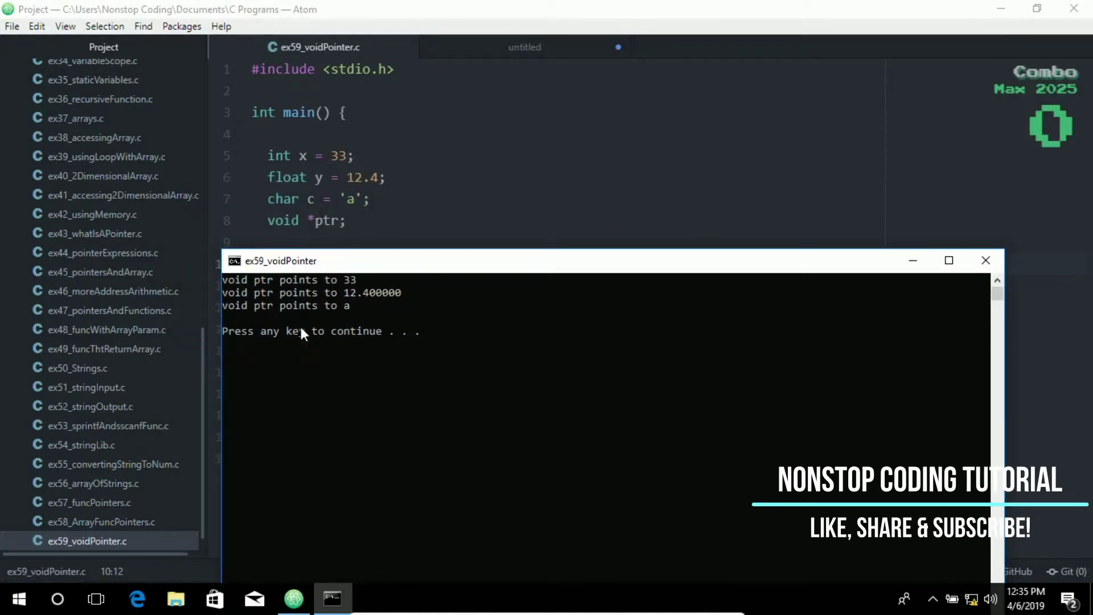
{"action": "left_click", "coordinate": [243, 316]}
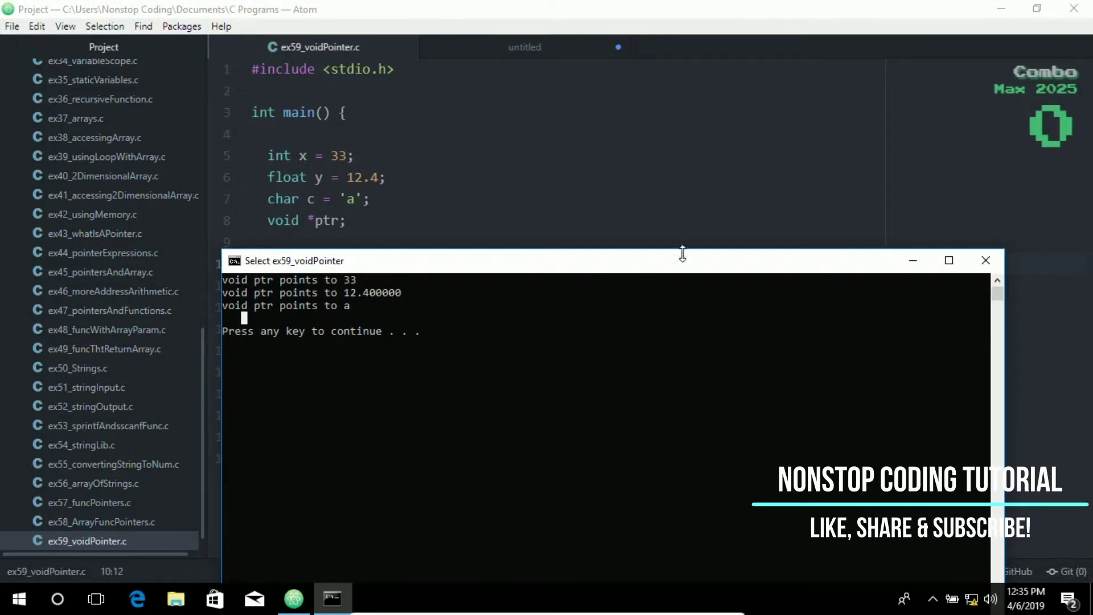
{"action": "left_click", "coordinate": [986, 260]}
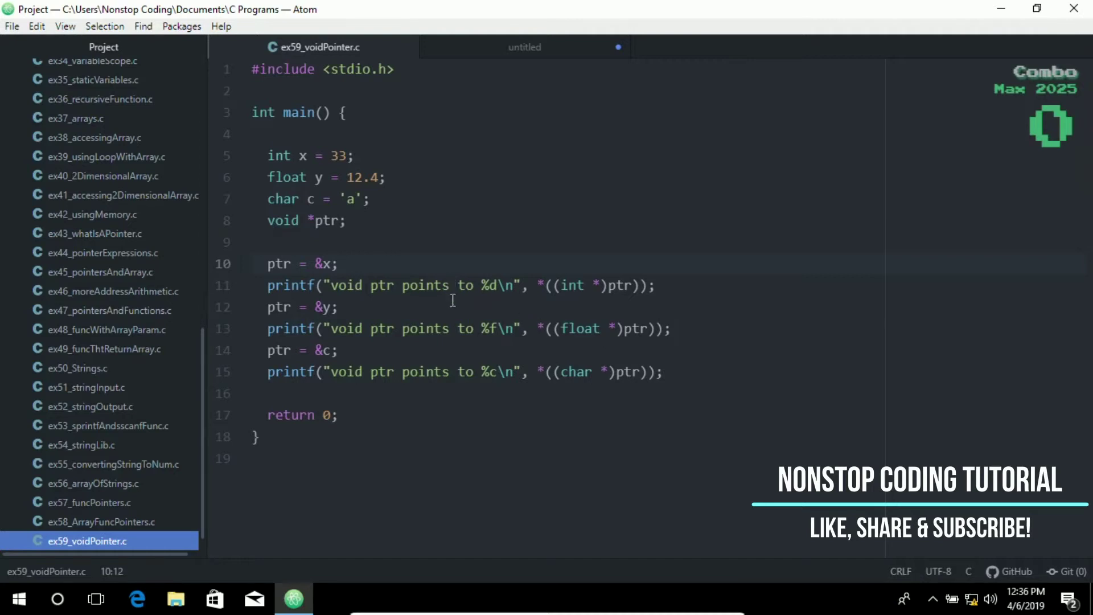
{"action": "left_click", "coordinate": [439, 256]}
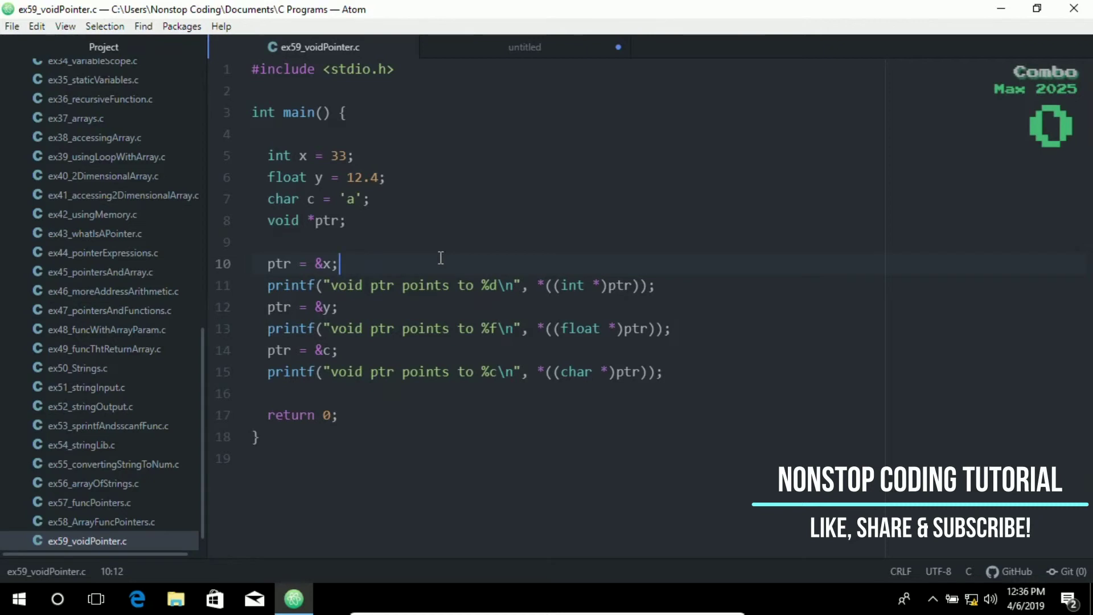
{"action": "left_click", "coordinate": [486, 54]}
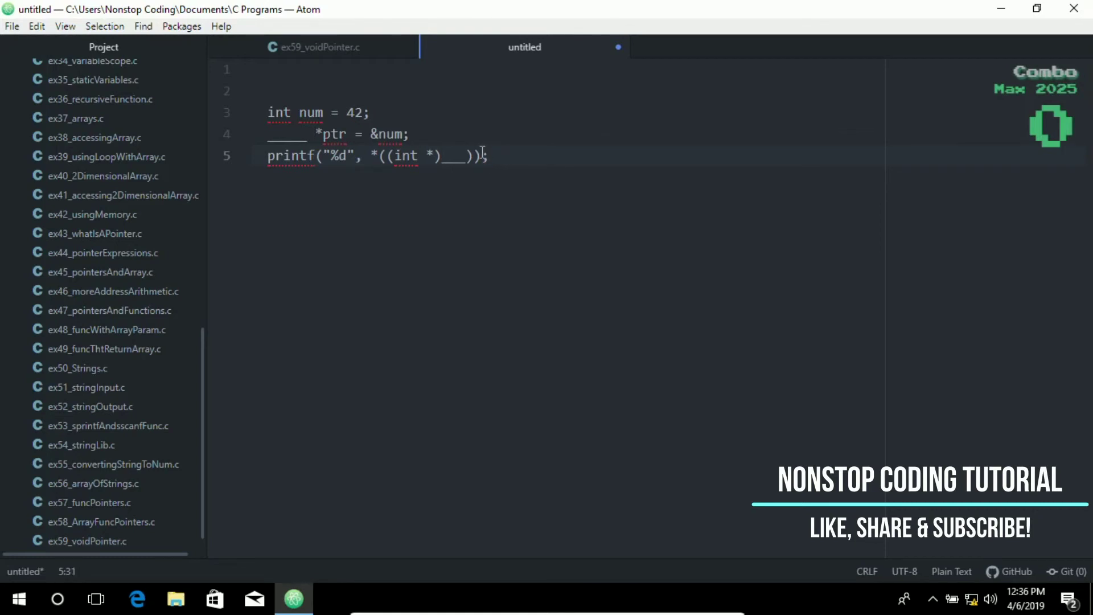
- Select lines 3 to 5 of the untitled fill-in-the-blank void pointer quiz
{"action": "left_click_drag", "start_coordinate": [487, 154], "coordinate": [202, 114]}
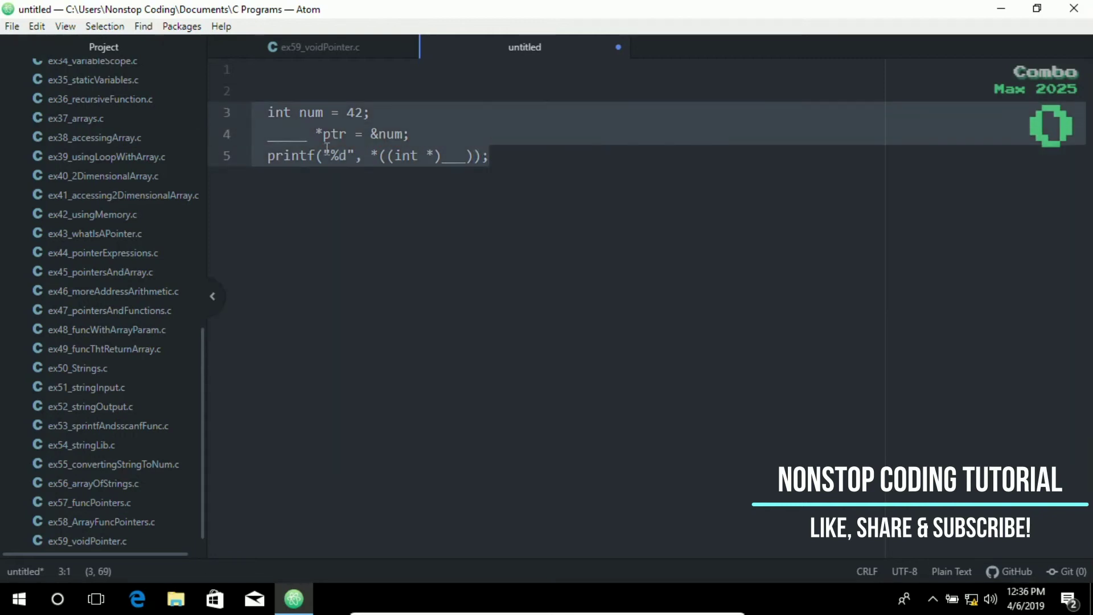
{"action": "left_click", "coordinate": [423, 135]}
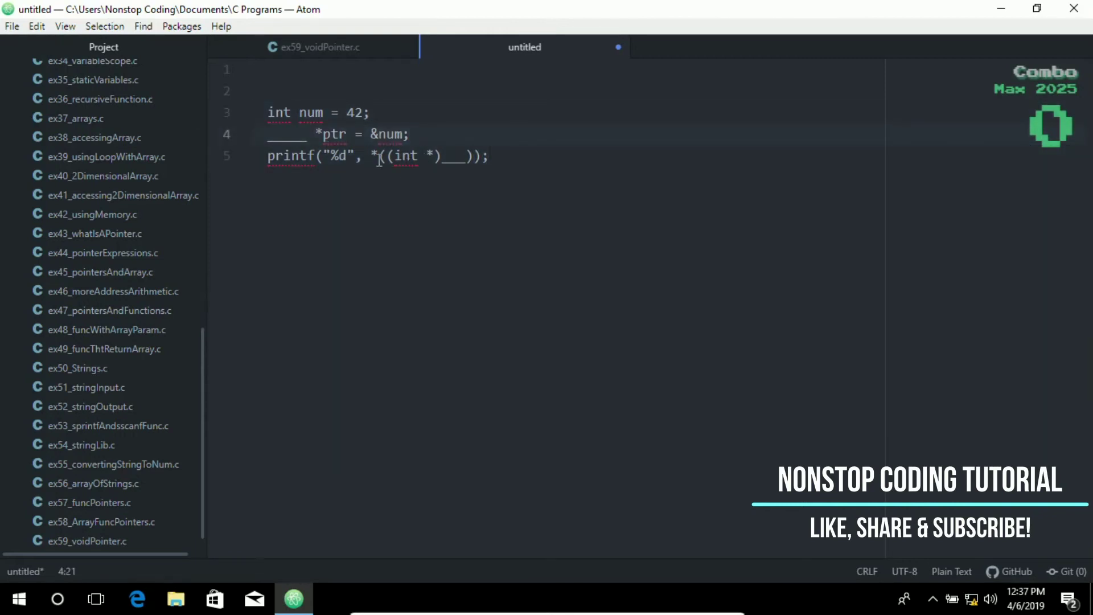
{"action": "left_click_drag", "start_coordinate": [487, 155], "coordinate": [247, 112]}
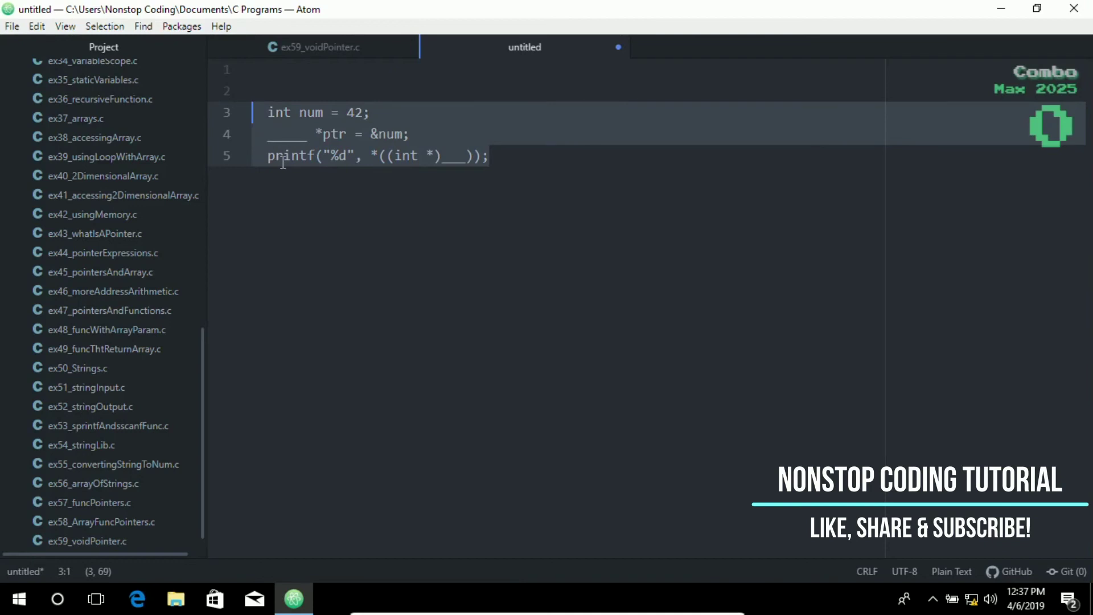